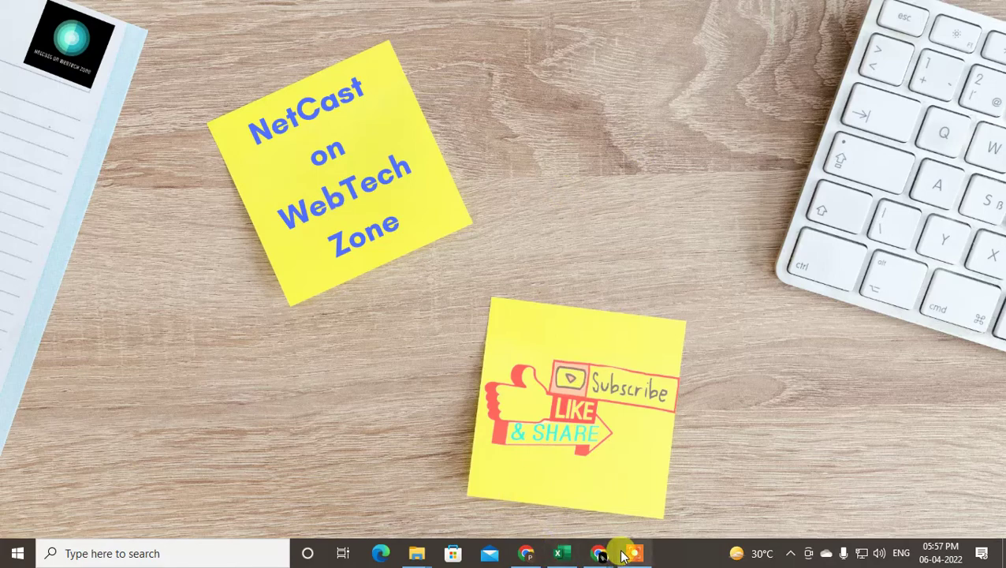
# Bring the mirrored phone screen to full screen and show the app drawer with Contacts.
pyautogui.moveTo(619, 550)
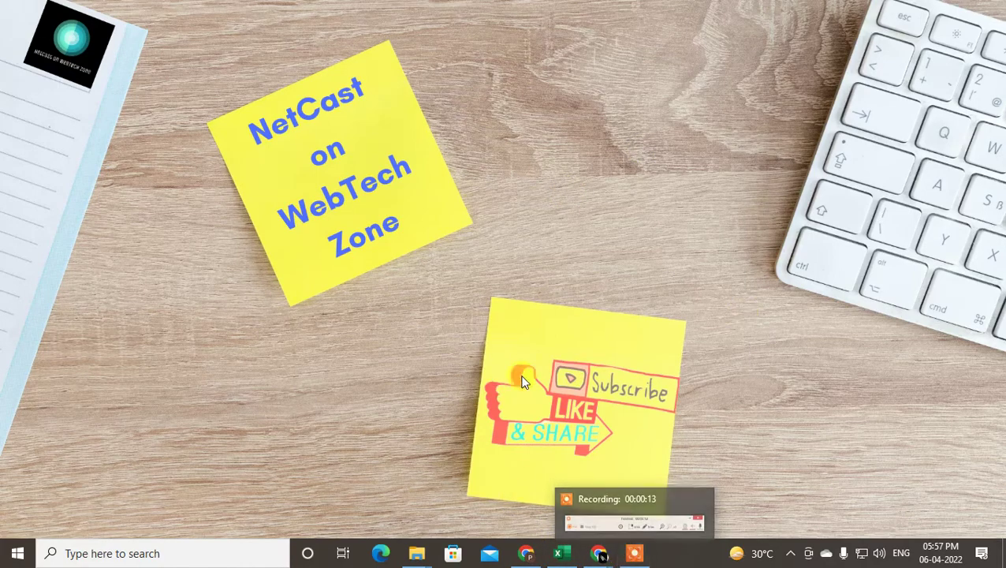
pyautogui.hotkey('alt', 'Tab')
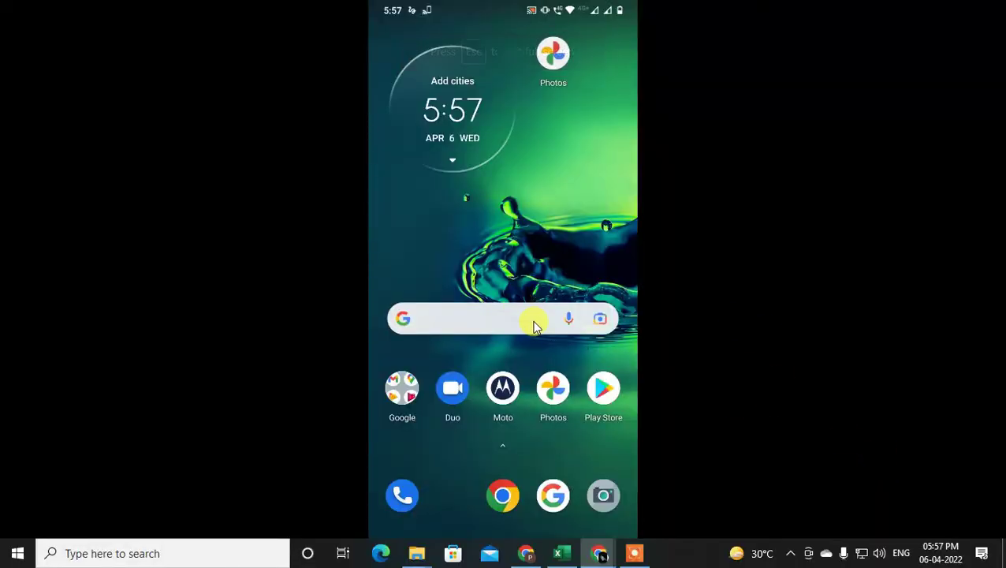
pyautogui.scroll(-5, 533, 326)
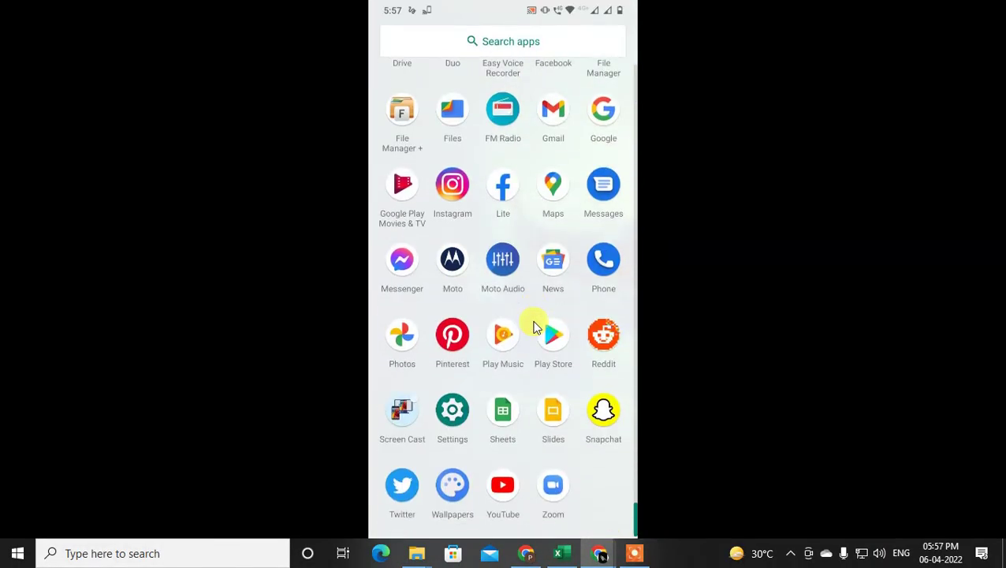
pyautogui.scroll(3, 533, 326)
pyautogui.scroll(2, 533, 326)
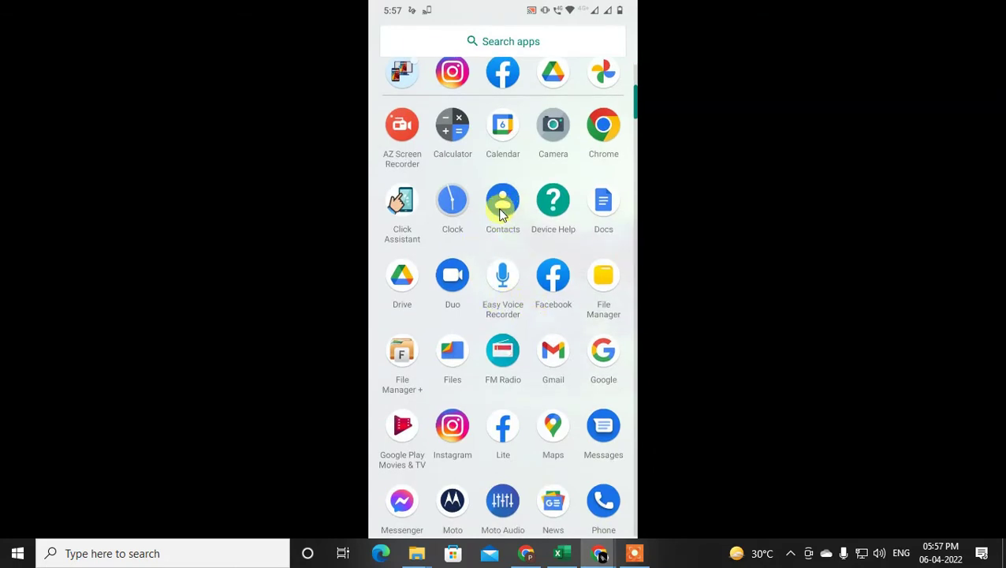
# Launch Contacts, view its 17-contact list, and peek at the accounts-and-labels panel before closing it.
pyautogui.click(501, 209)
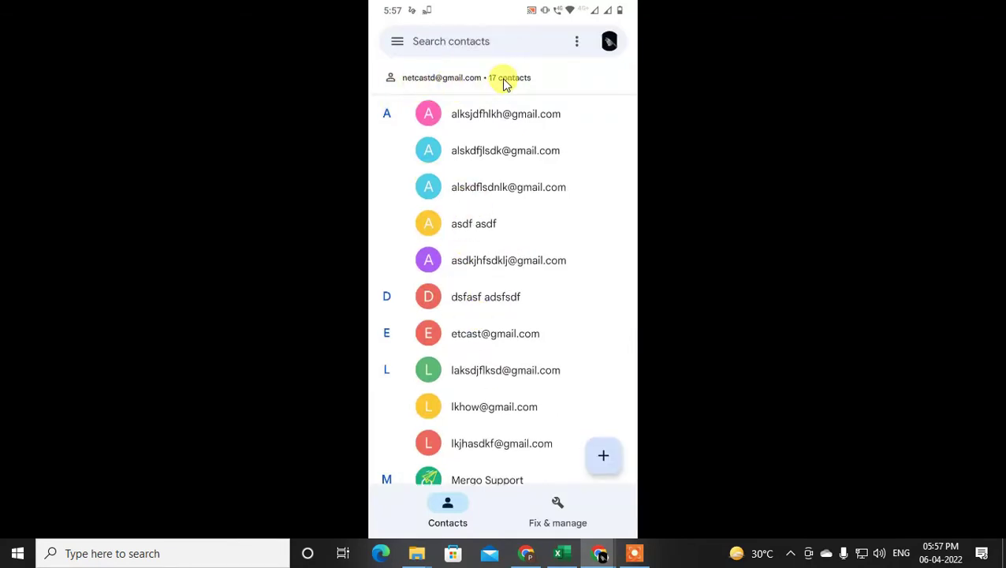
pyautogui.scroll(-5, 449, 294)
pyautogui.scroll(5, 506, 294)
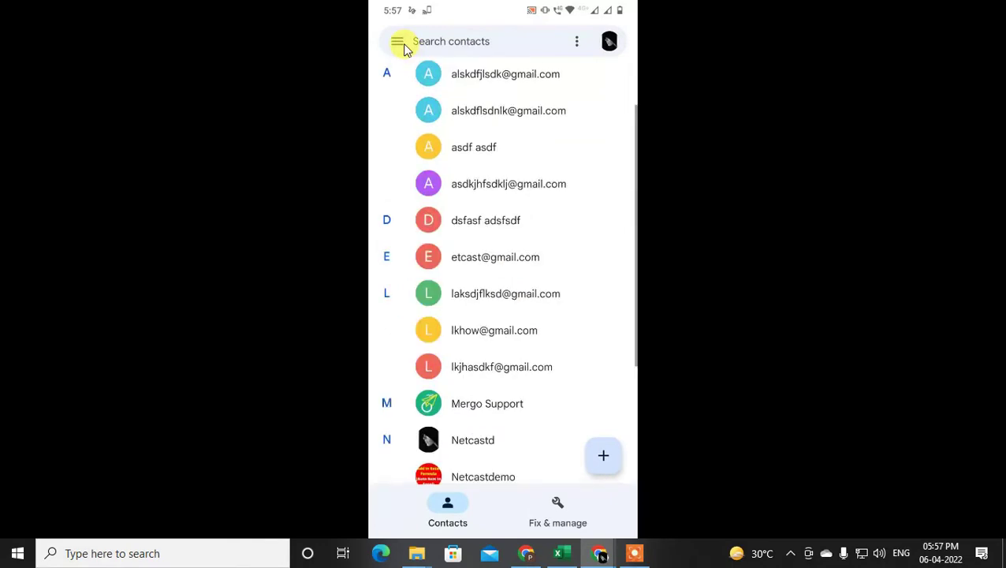
pyautogui.click(399, 45)
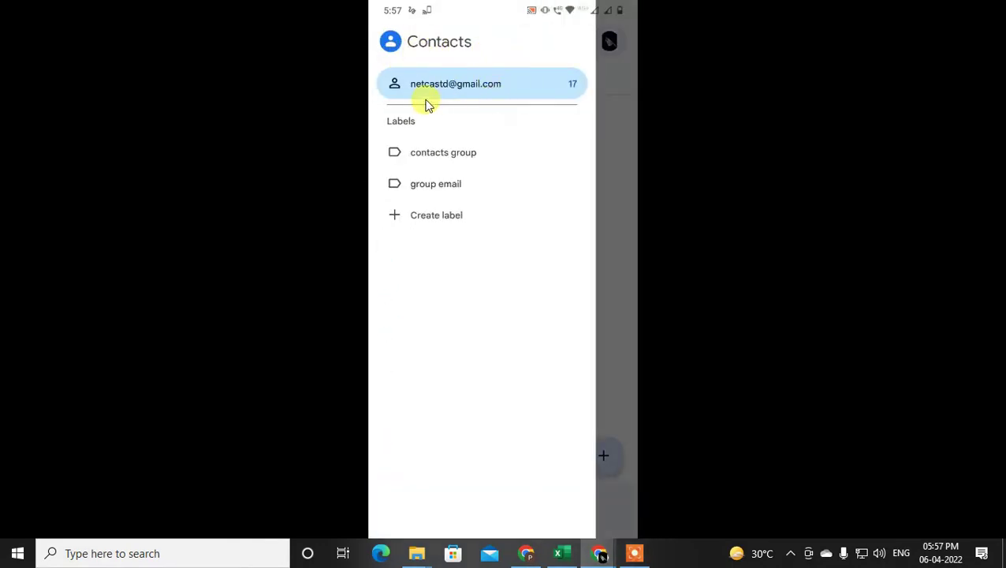
pyautogui.click(607, 155)
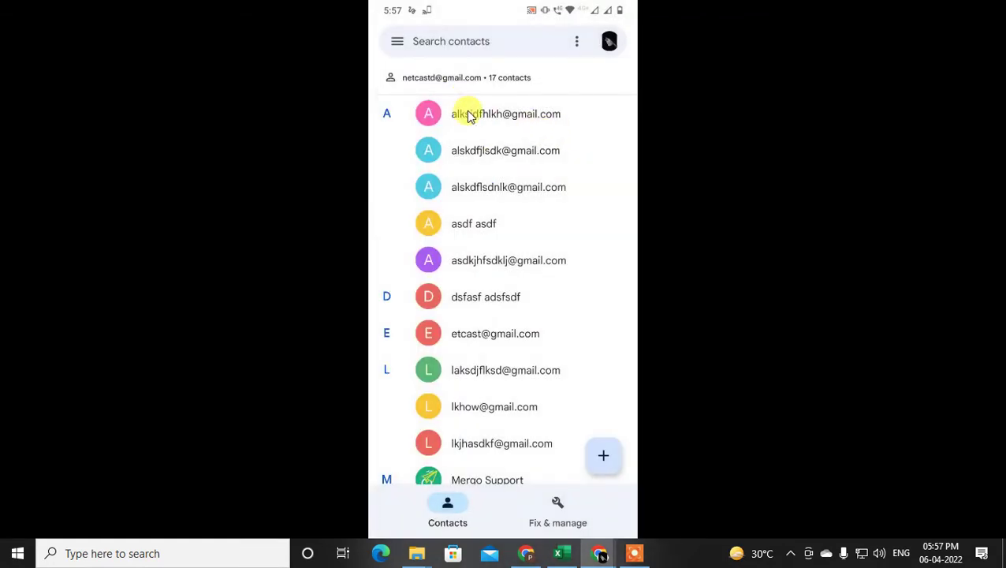
# Open the first contact's details, choose Delete, and confirm Move to Trash.
pyautogui.click(468, 116)
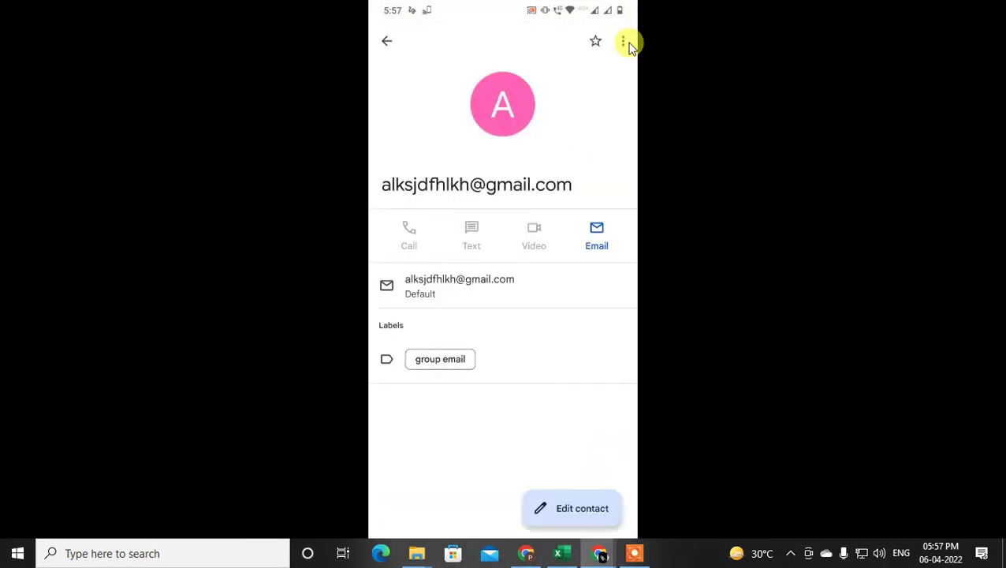
pyautogui.click(625, 43)
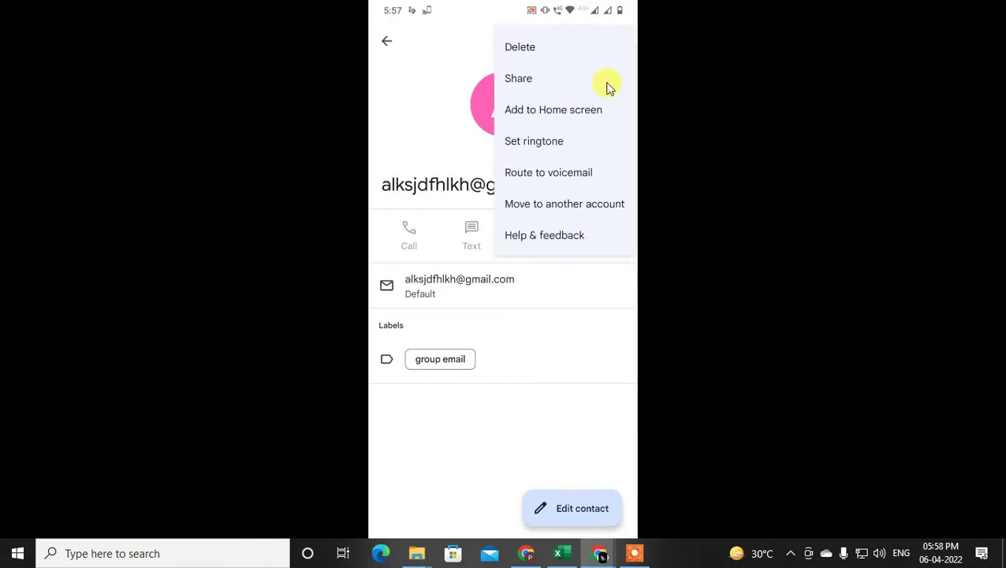
pyautogui.click(519, 48)
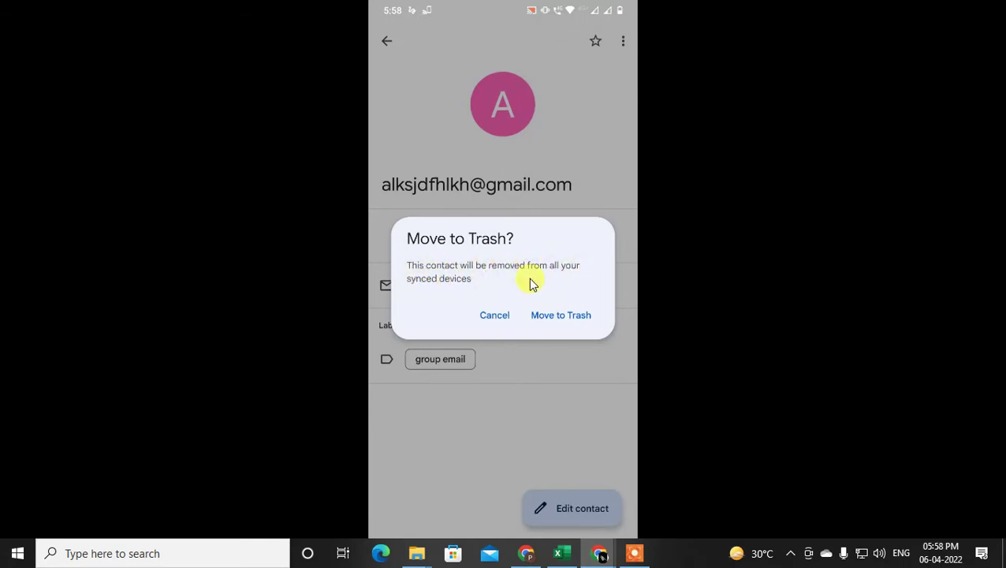
pyautogui.click(562, 316)
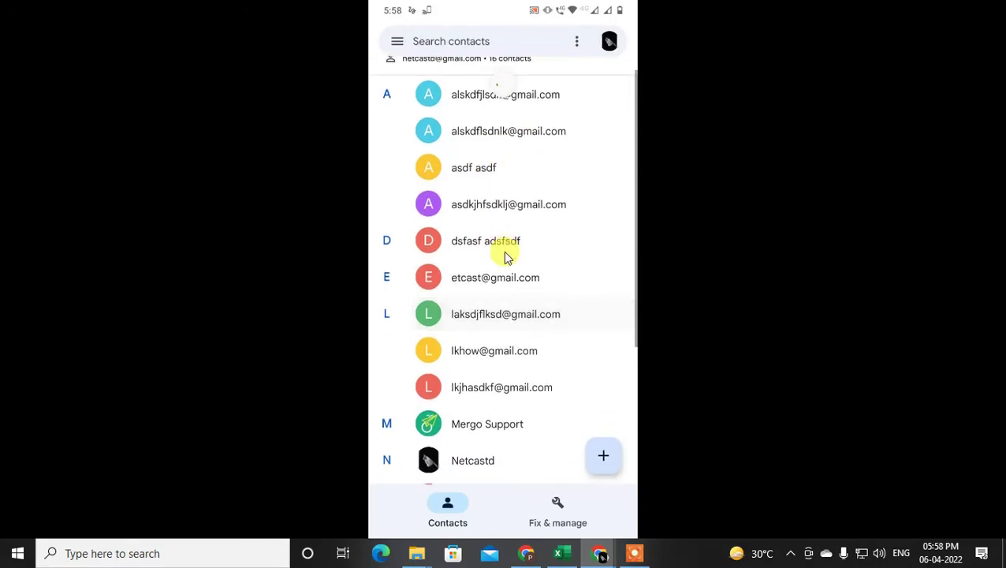
# Open the Google account menu from the profile avatar at the top right.
pyautogui.scroll(-1, 505, 254)
pyautogui.scroll(1, 520, 250)
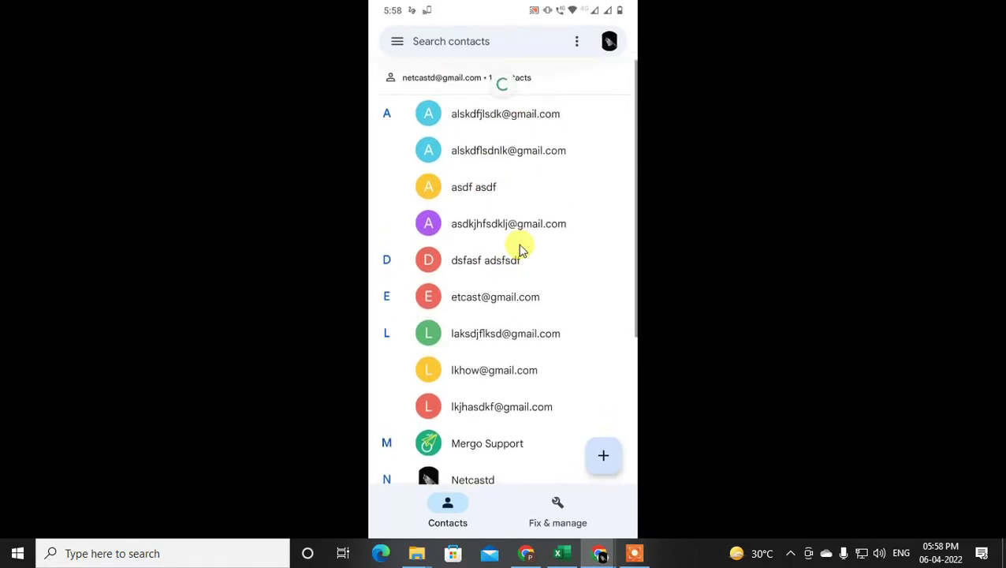
pyautogui.click(609, 42)
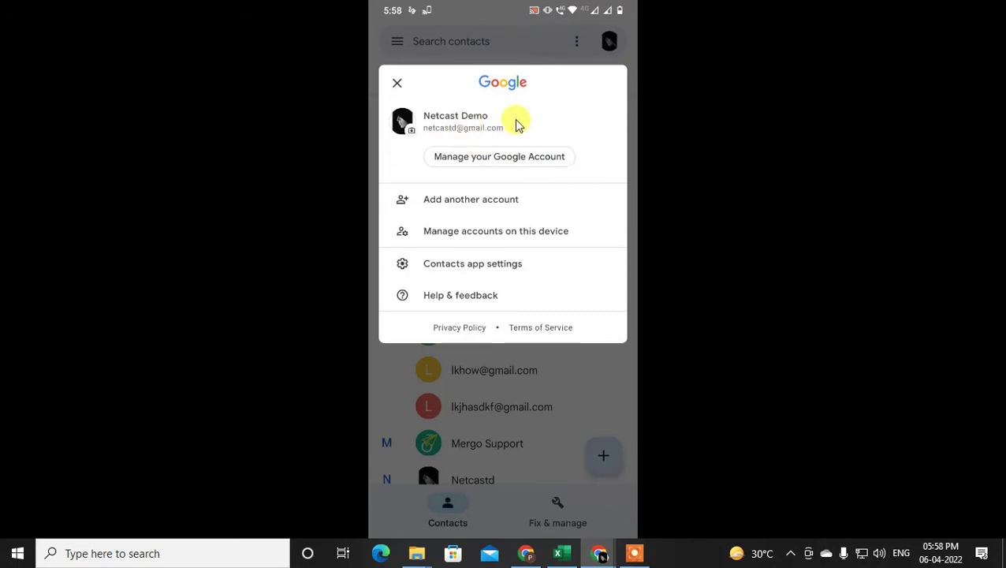
# Go to Manage your Google Account's People & sharing tab and scroll to Contacts (17).
pyautogui.click(472, 158)
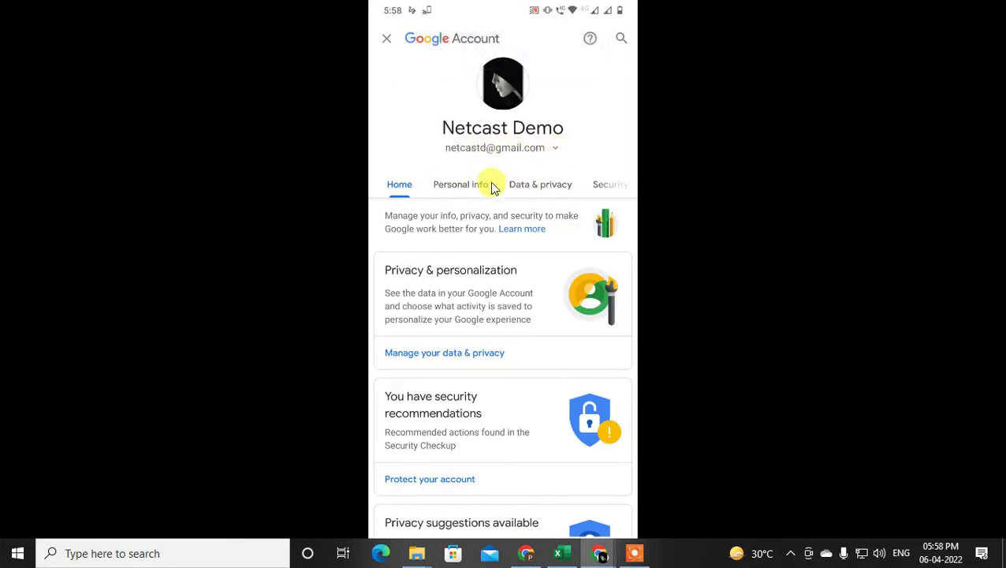
pyautogui.moveTo(493, 184); pyautogui.dragTo(472, 180)
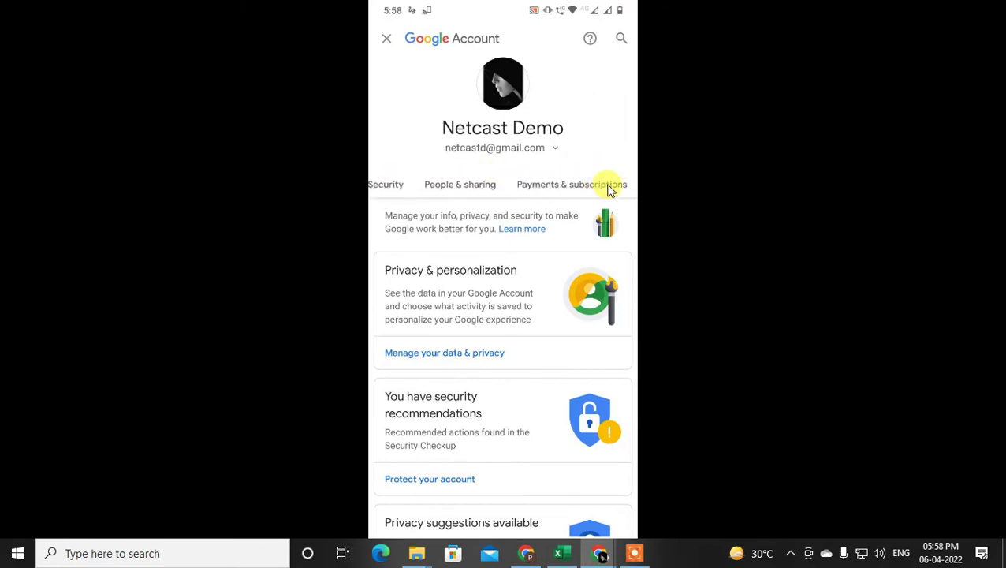
pyautogui.click(465, 185)
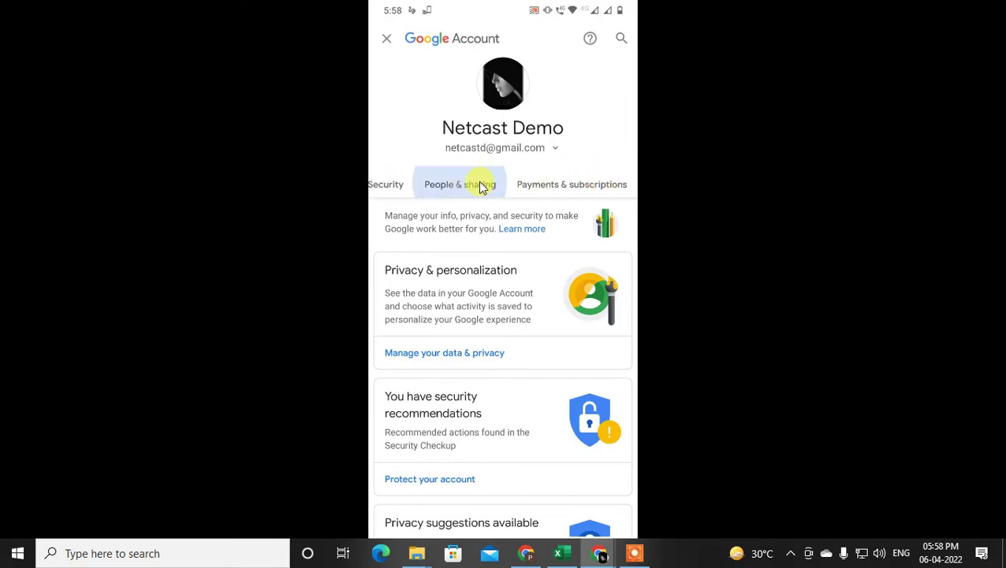
pyautogui.scroll(-3, 524, 389)
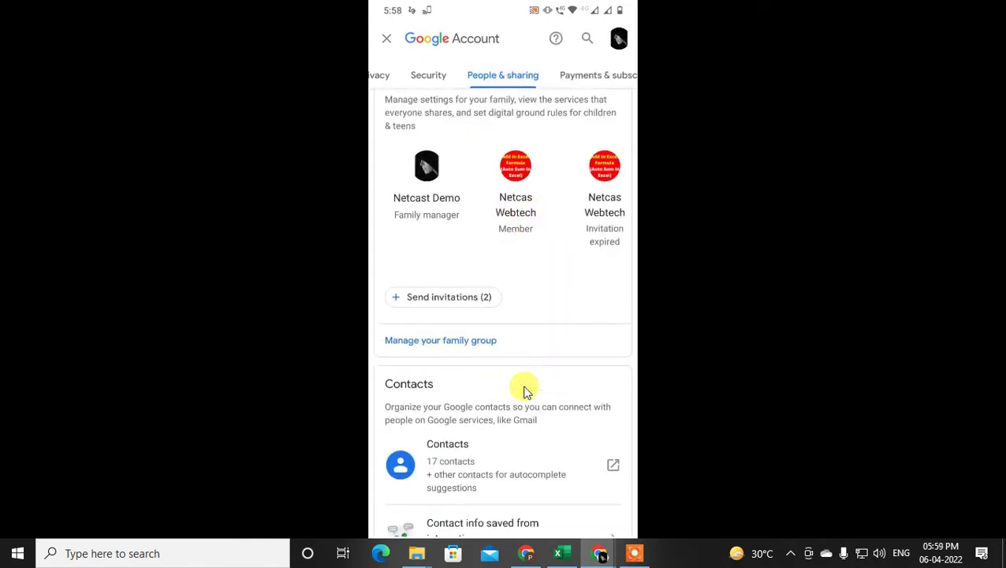
pyautogui.scroll(-2, 465, 406)
pyautogui.scroll(-1, 460, 398)
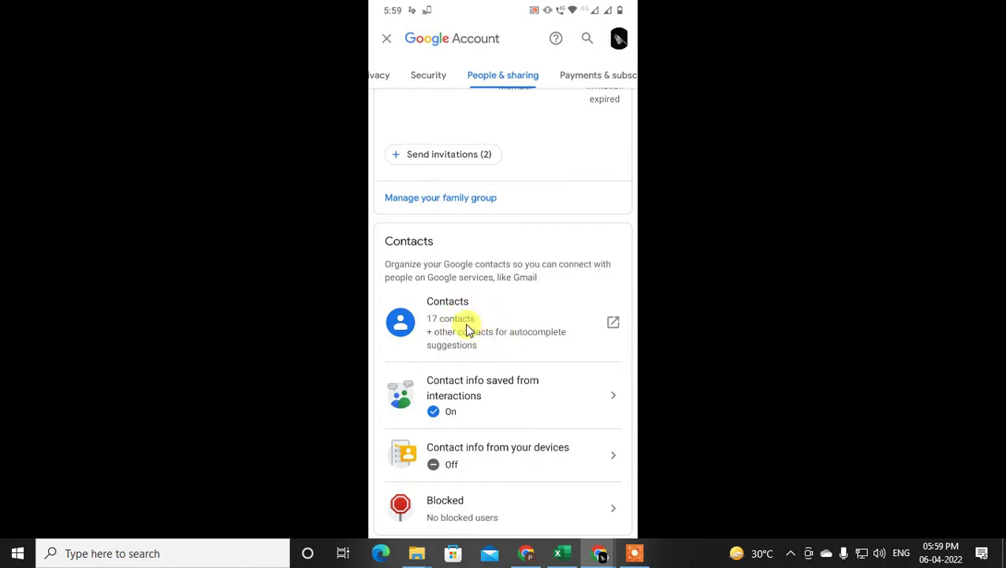
pyautogui.click(467, 325)
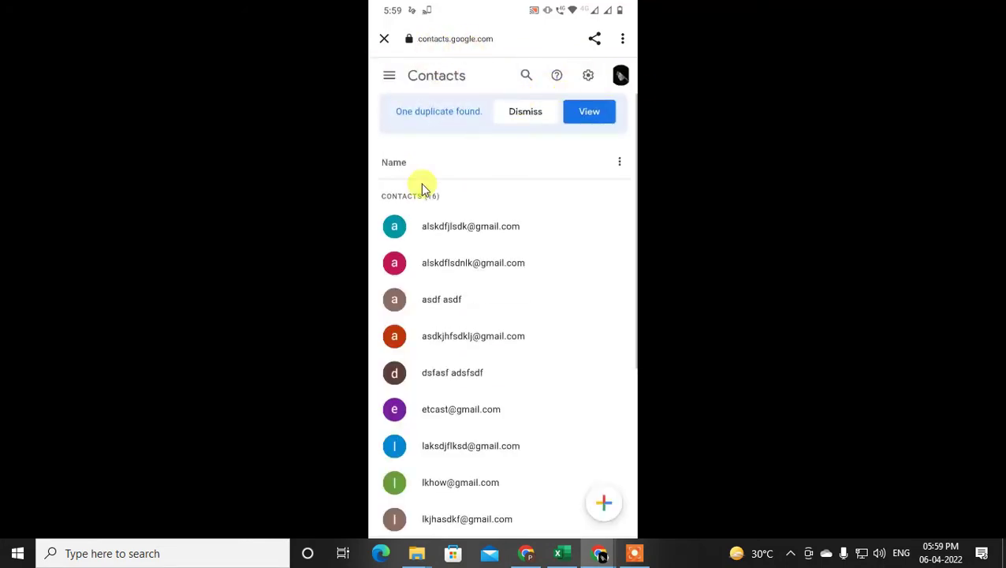
pyautogui.scroll(-5, 442, 317)
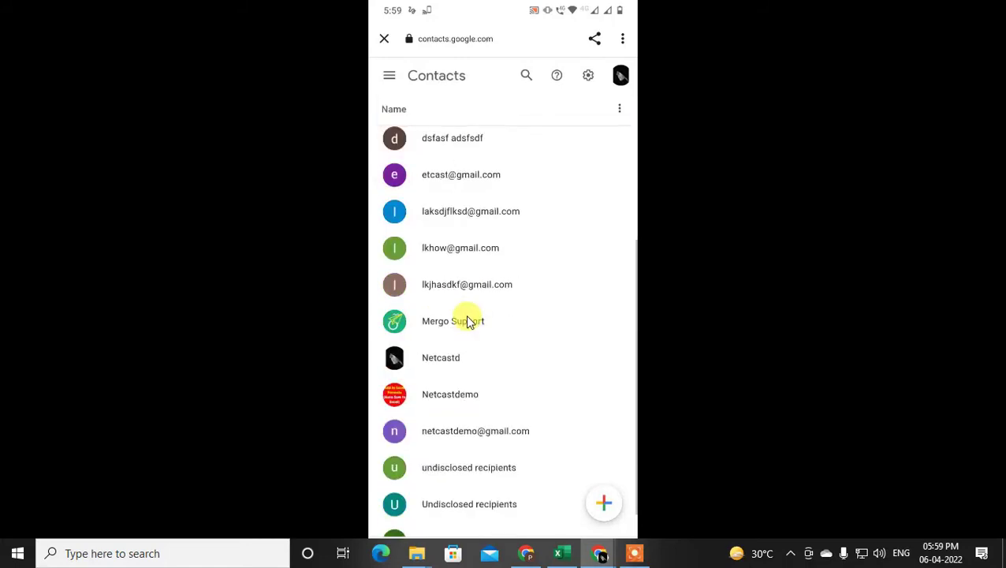
pyautogui.scroll(6, 505, 316)
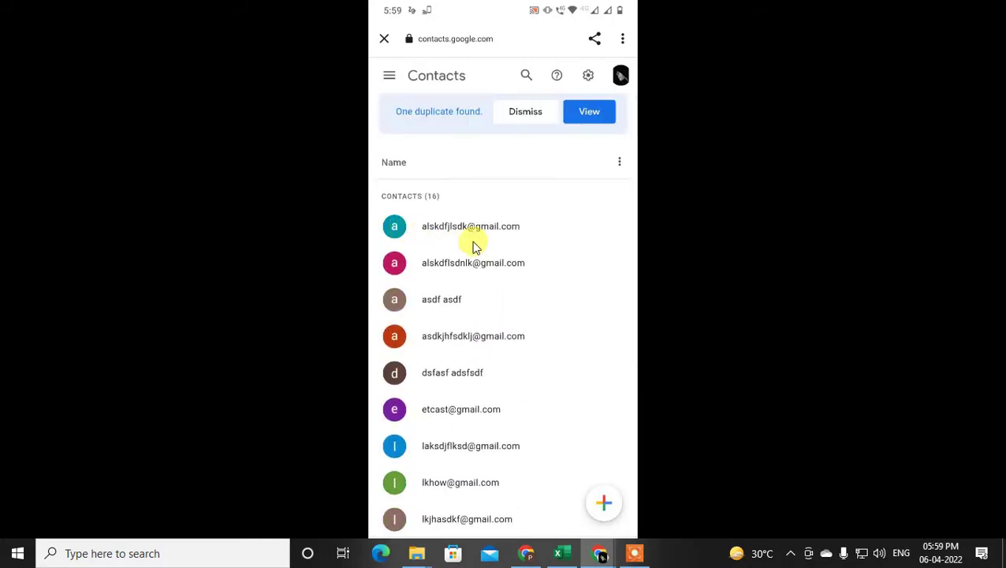
pyautogui.scroll(-5, 505, 283)
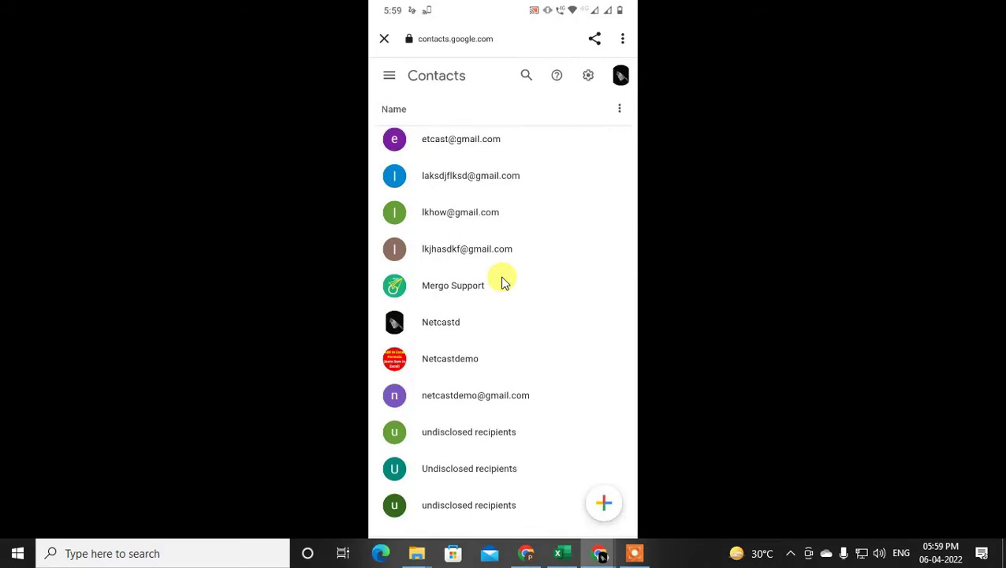
pyautogui.scroll(5, 505, 283)
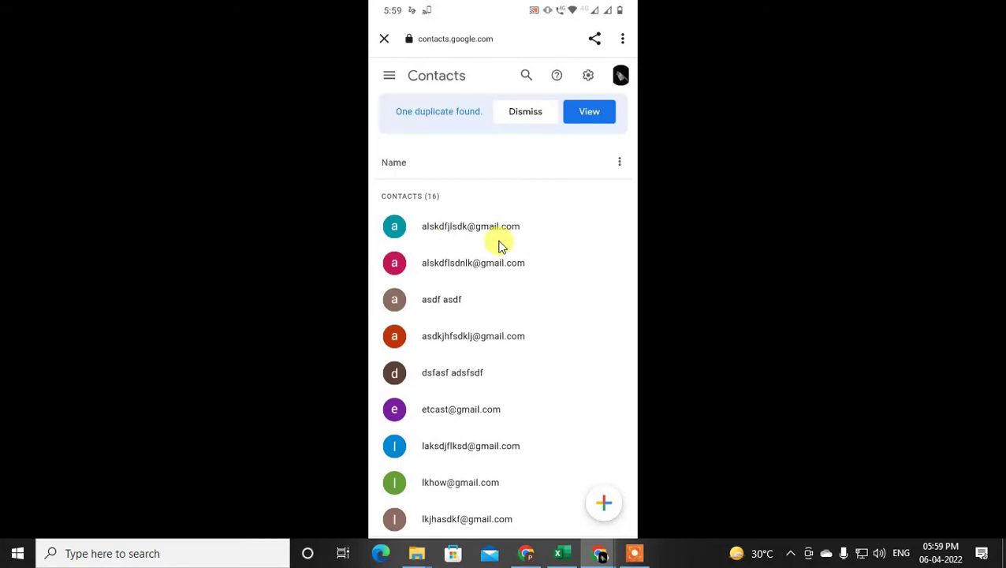
pyautogui.click(395, 227)
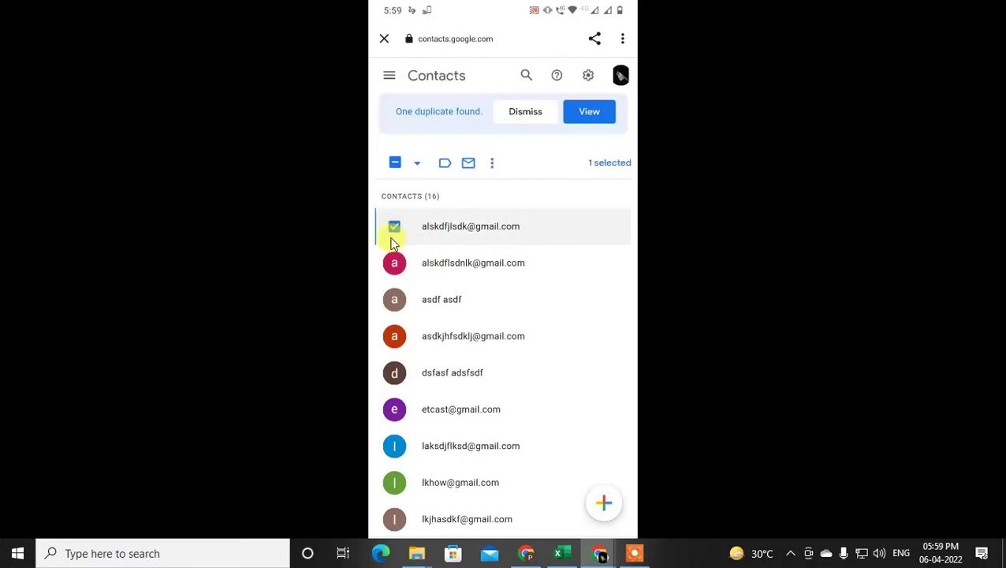
pyautogui.click(395, 299)
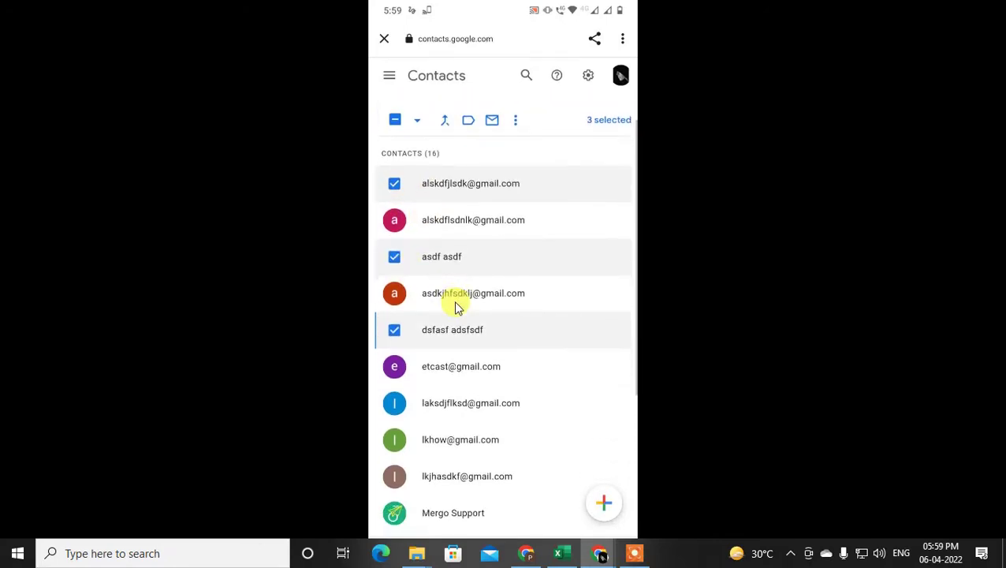
pyautogui.press('j')
pyautogui.press('x')
pyautogui.scroll(-2, 465, 306)
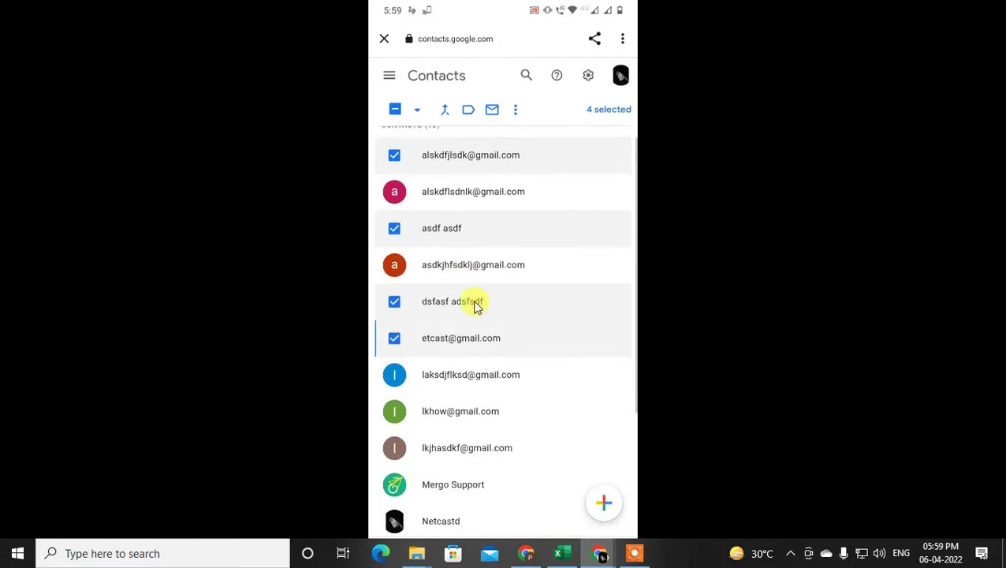
pyautogui.scroll(3, 476, 306)
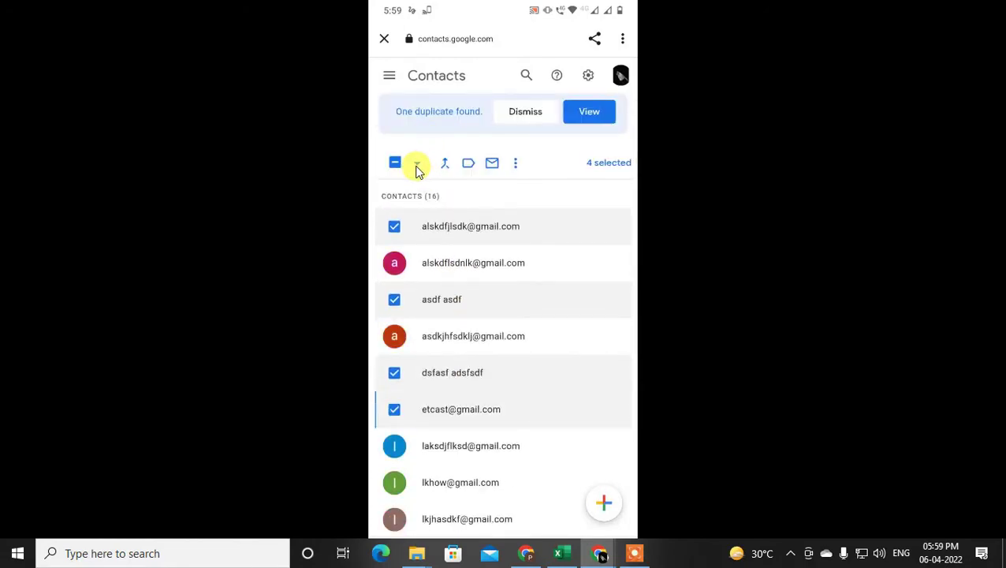
pyautogui.click(417, 166)
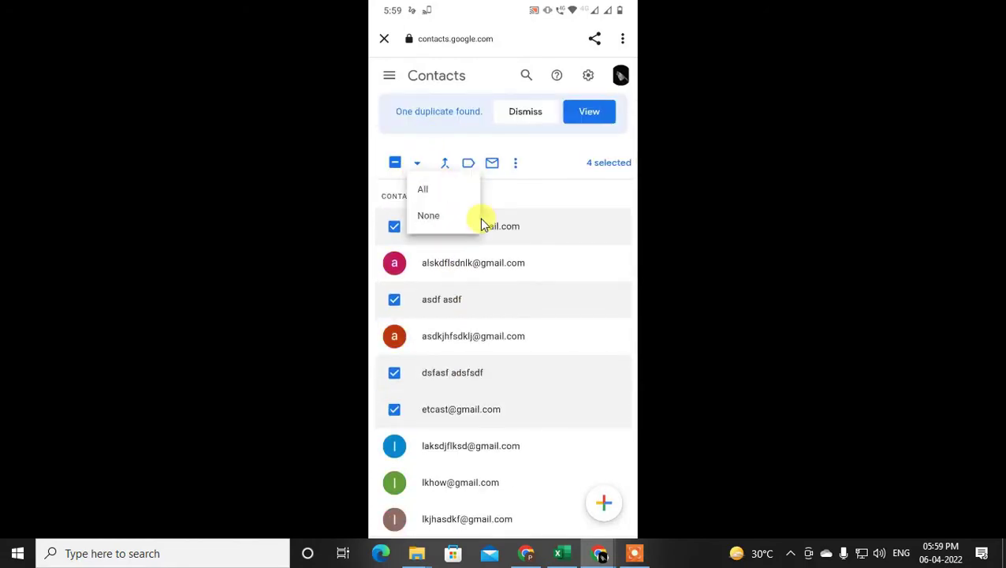
pyautogui.click(422, 193)
pyautogui.scroll(-3, 488, 253)
pyautogui.scroll(5, 488, 253)
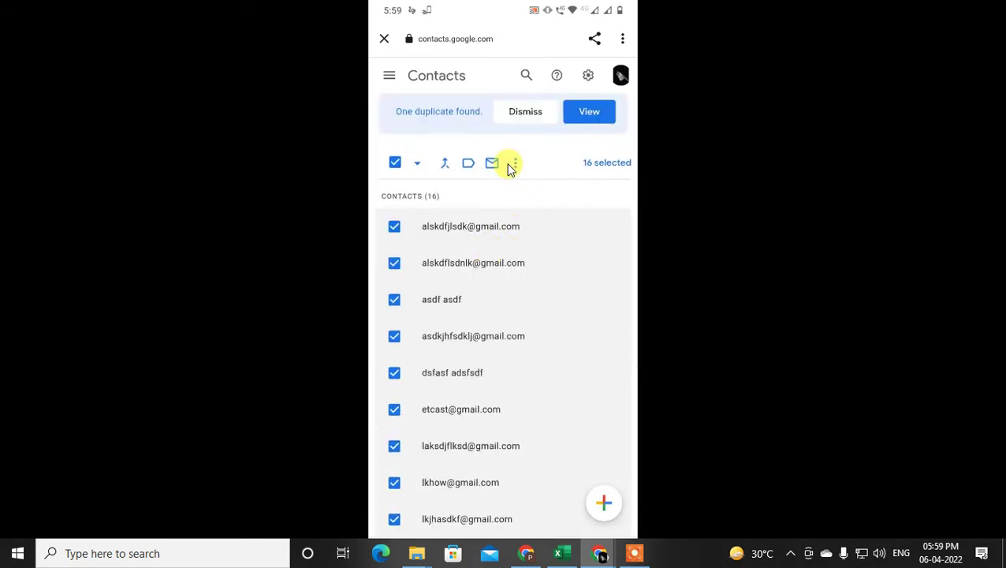
pyautogui.click(513, 166)
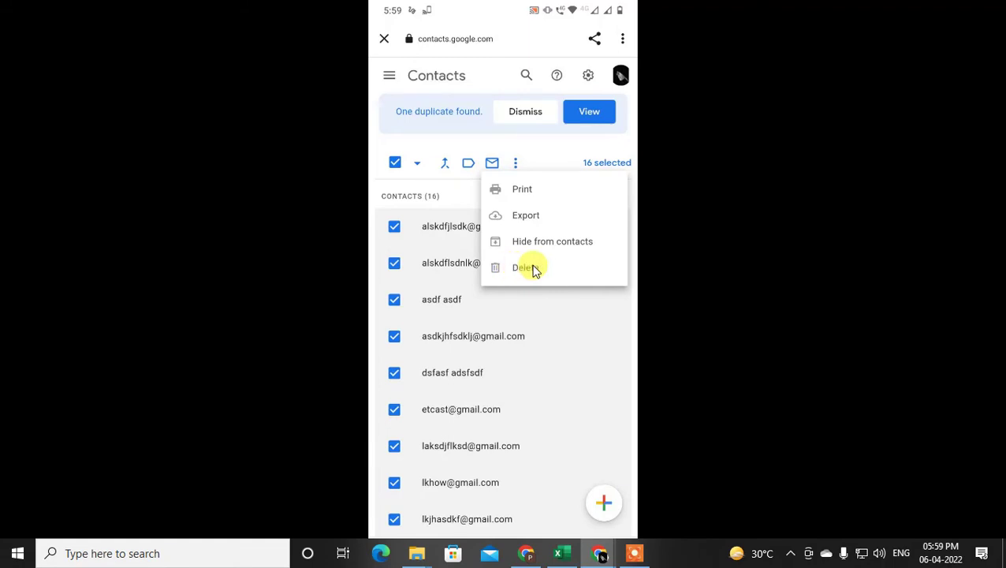
pyautogui.click(401, 172)
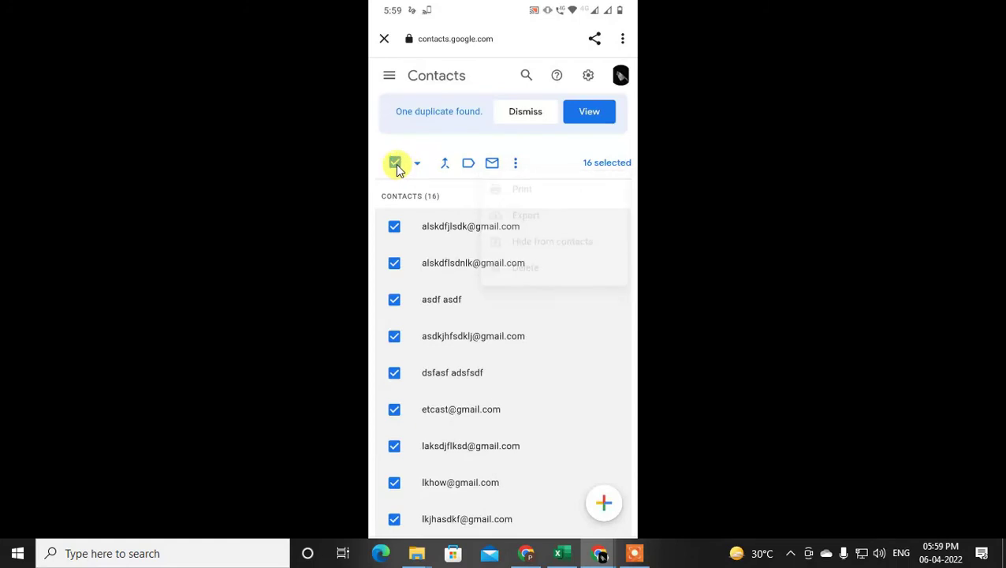
pyautogui.click(398, 169)
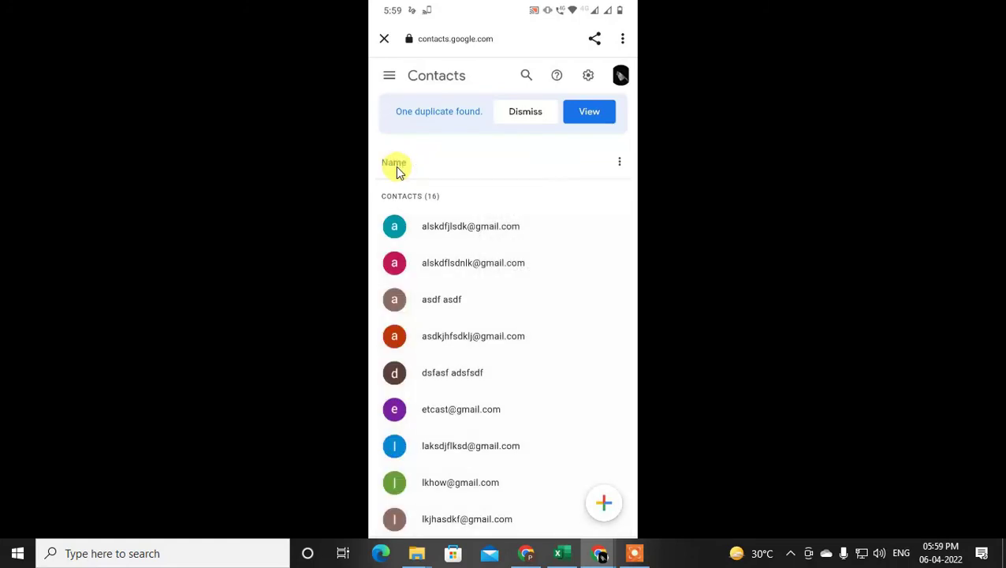
pyautogui.click(390, 77)
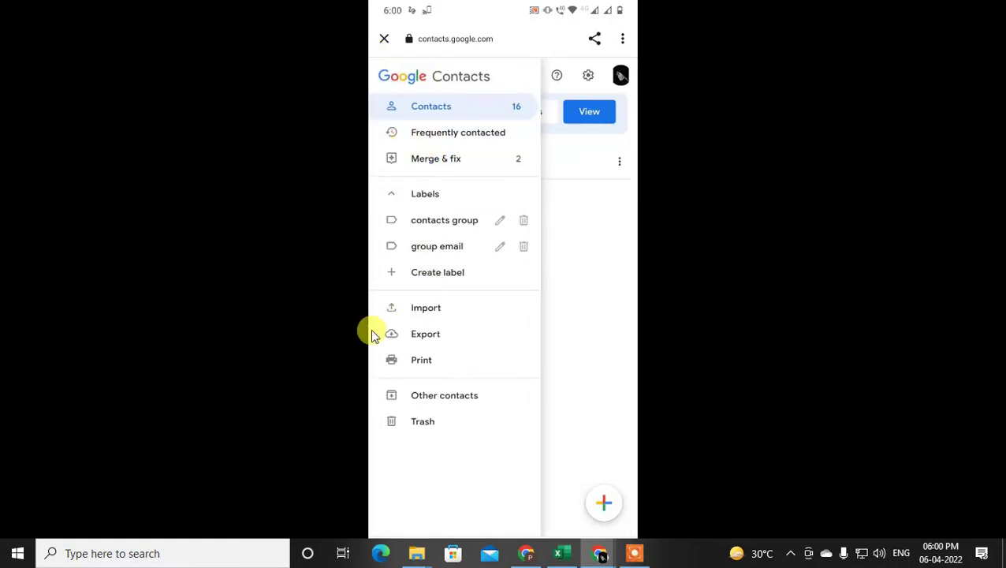
pyautogui.click(419, 421)
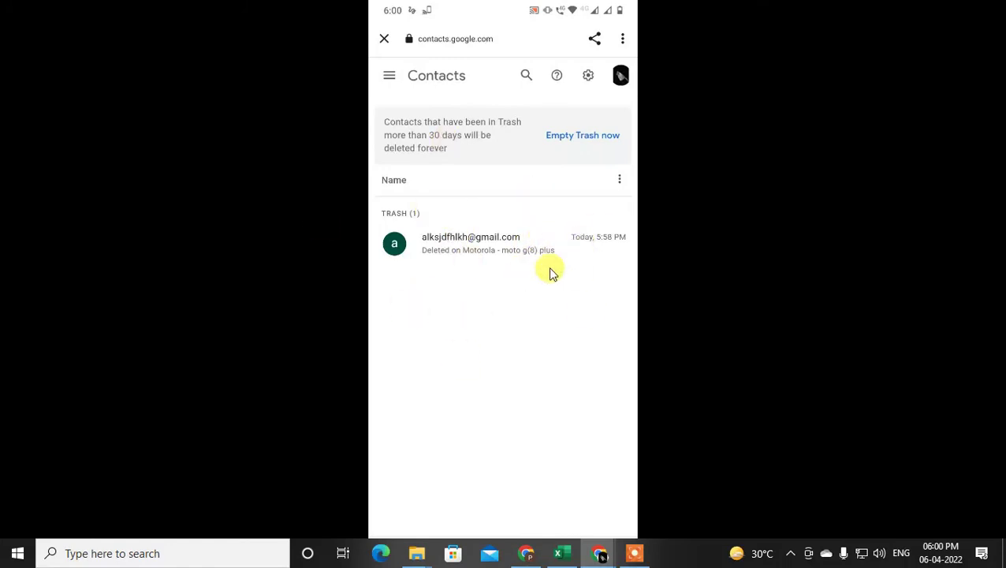
pyautogui.click(383, 251)
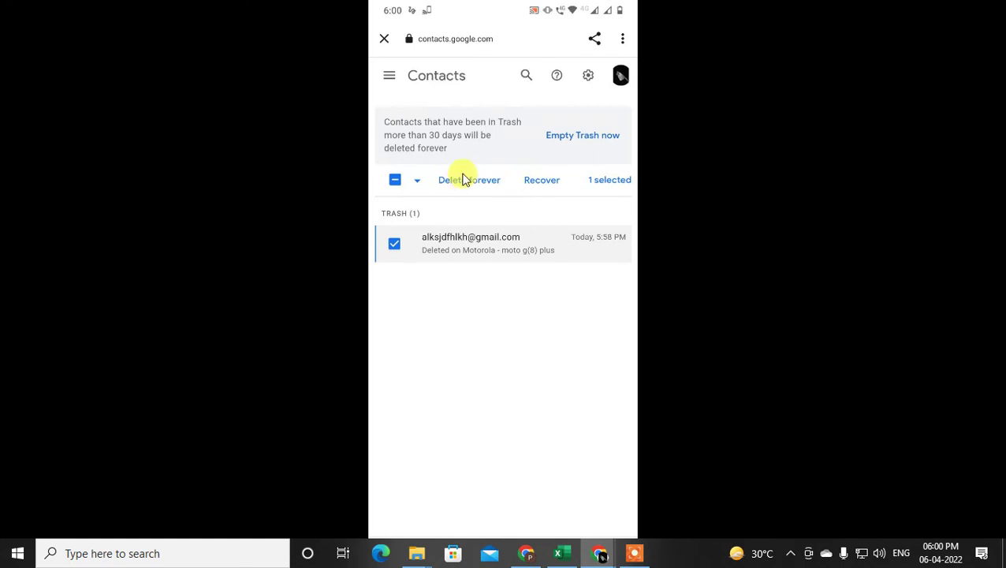
pyautogui.click(440, 183)
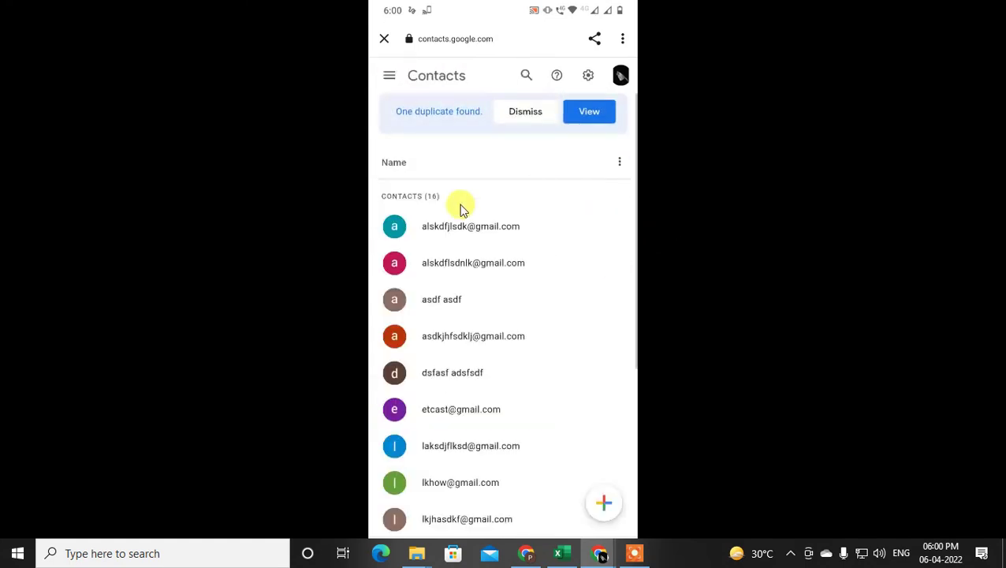
# Search contacts for 'As', open the matching contact, and show its actions menu.
pyautogui.scroll(-5, 505, 320)
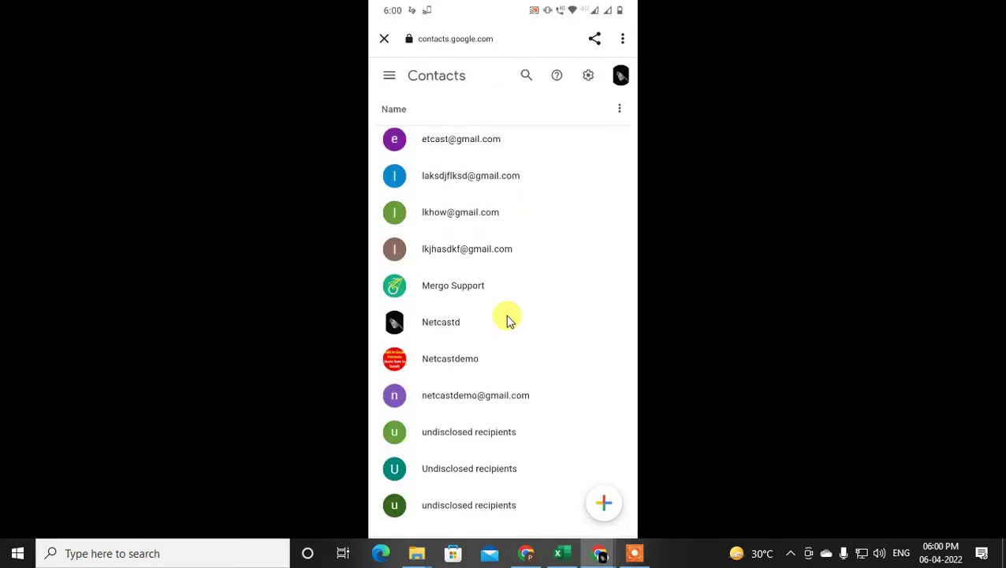
pyautogui.scroll(5, 508, 320)
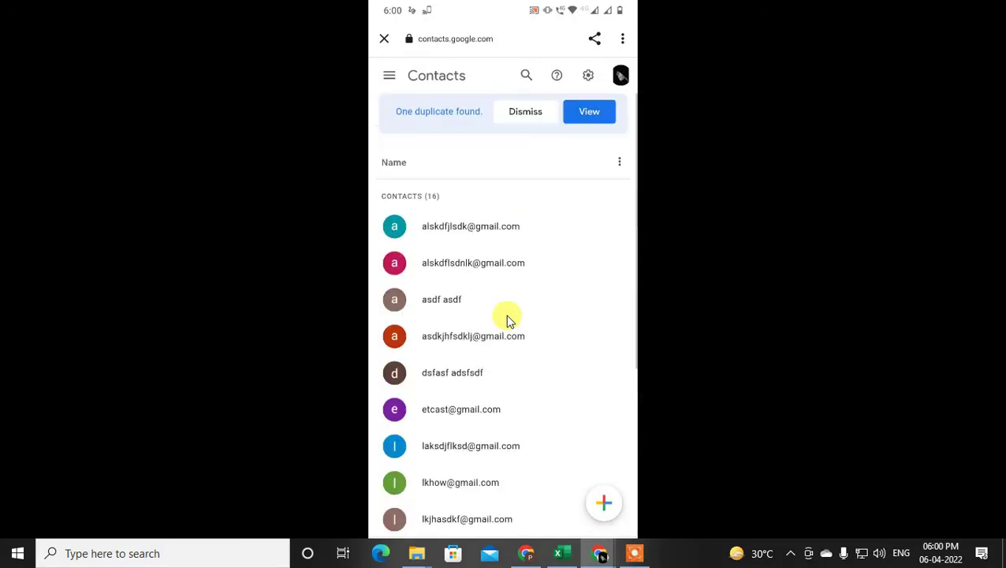
pyautogui.click(525, 79)
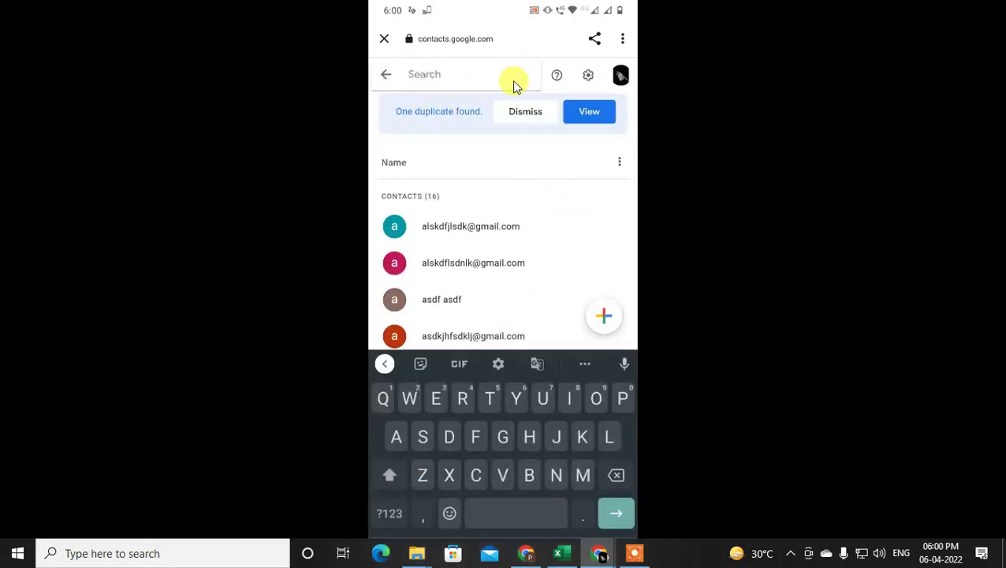
pyautogui.write('As')
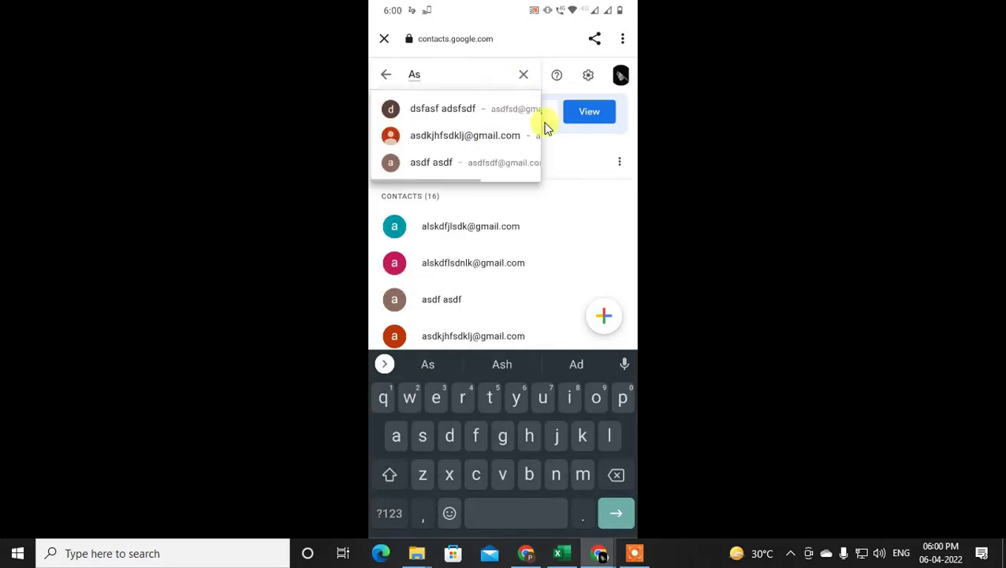
pyautogui.click(460, 115)
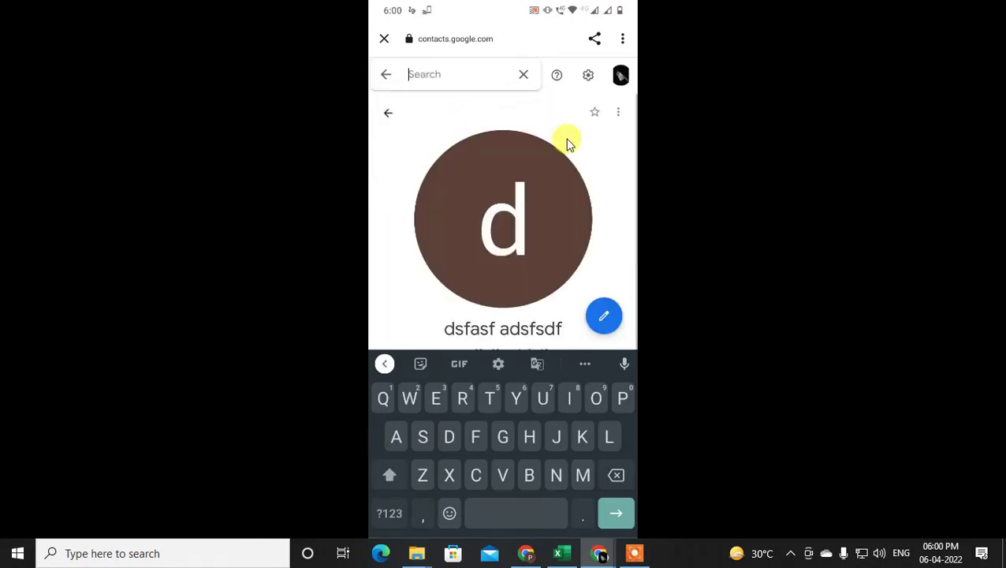
pyautogui.click(615, 112)
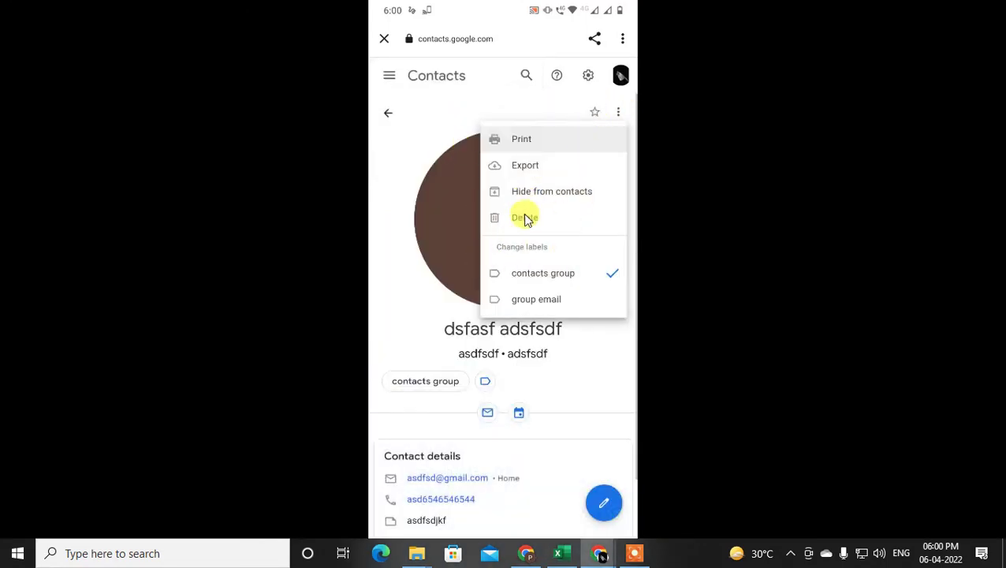